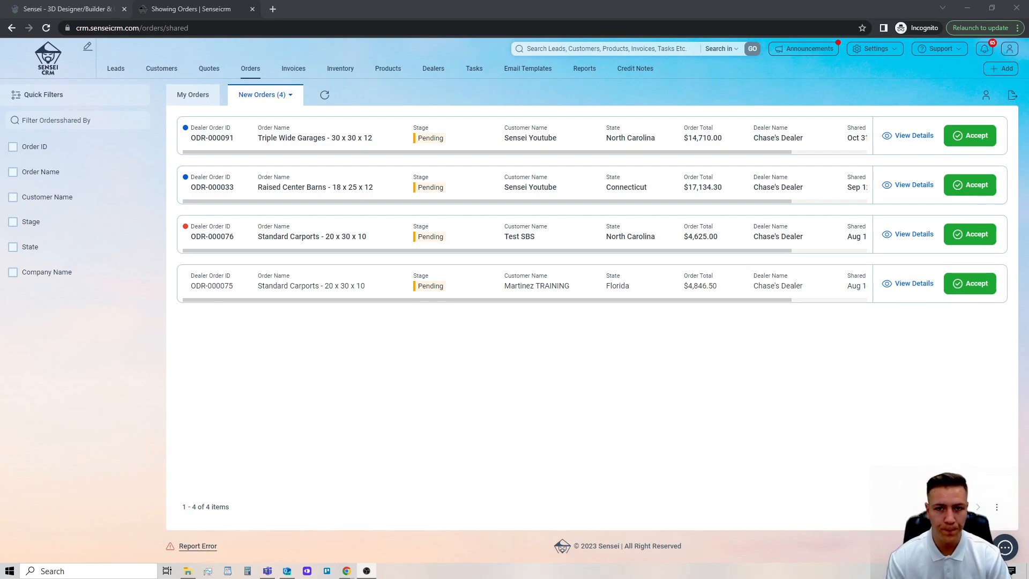
Open the list of new dealer orders and review the Triple Wide Garages order's name, customer, dealer and shared date
left_click(249, 69)
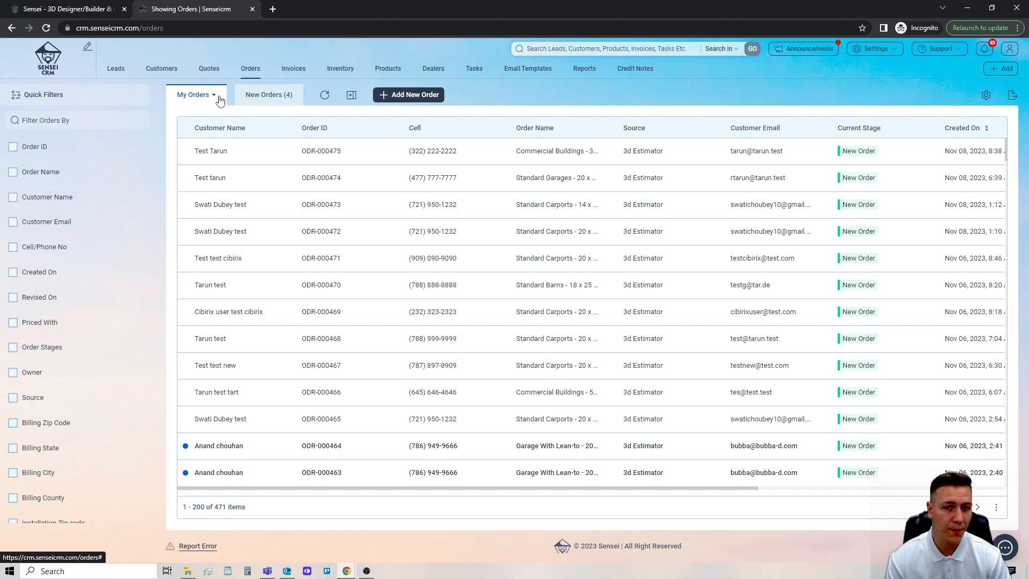
left_click(256, 97)
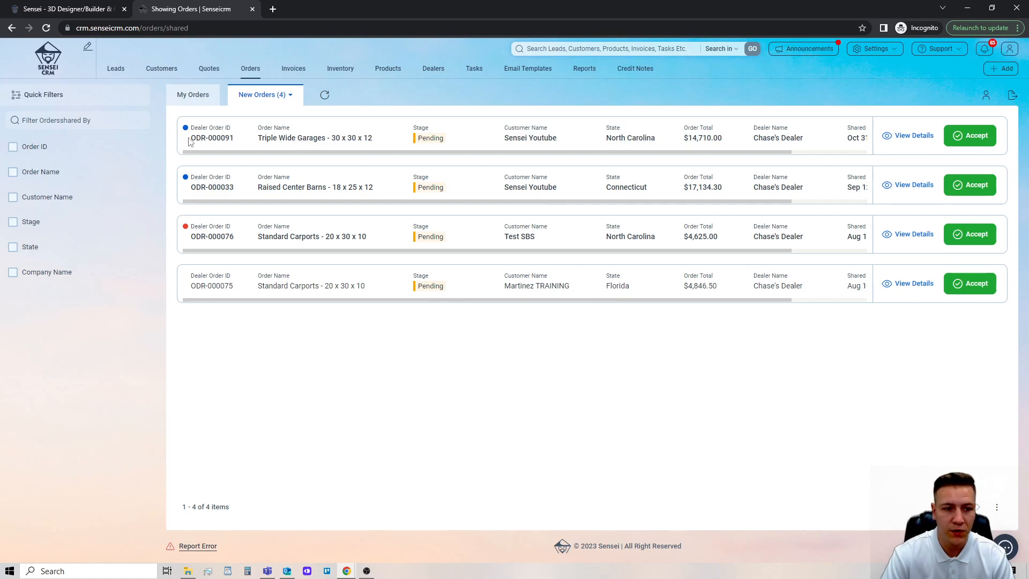
left_click_drag(555, 140, 491, 137)
left_click(491, 141)
left_click_drag(375, 138, 255, 137)
left_click_drag(724, 140, 794, 152)
left_click_drag(668, 139, 868, 140)
left_click(824, 138)
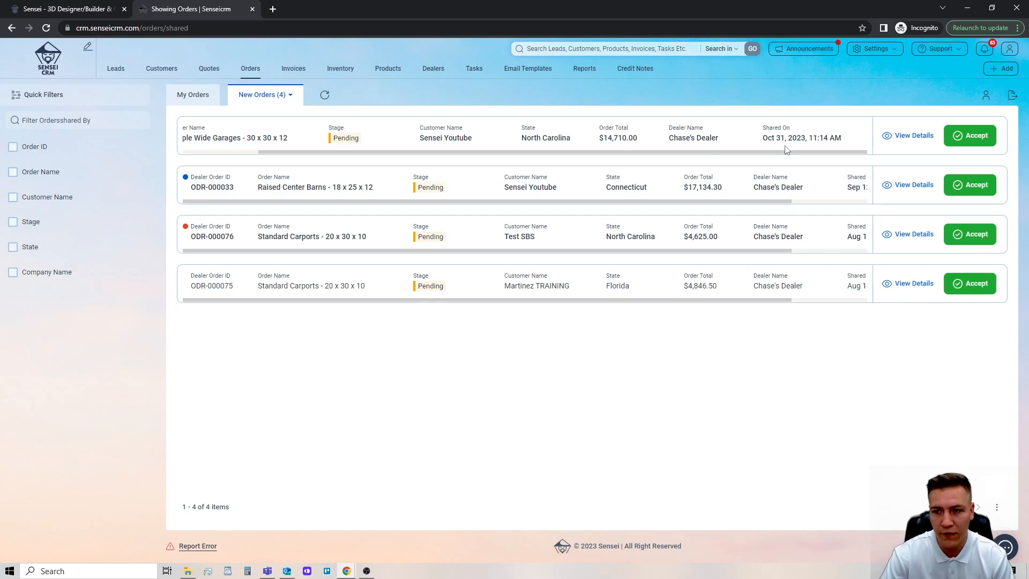
Open the details of the Triple Wide Garages - 30 x 30 x 12 order and read its sender and order notes
left_click(902, 138)
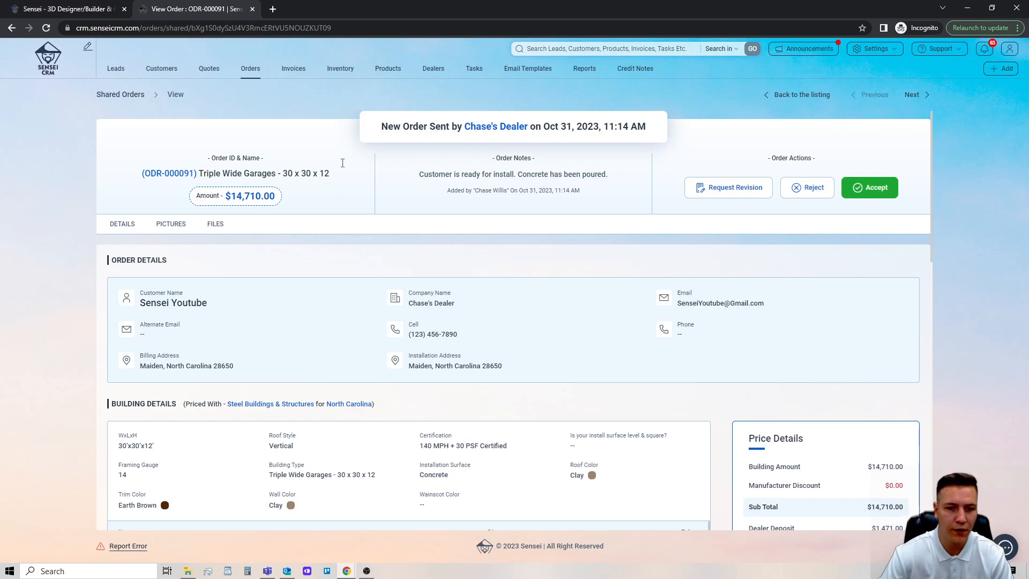
left_click_drag(463, 126, 654, 132)
left_click(659, 133)
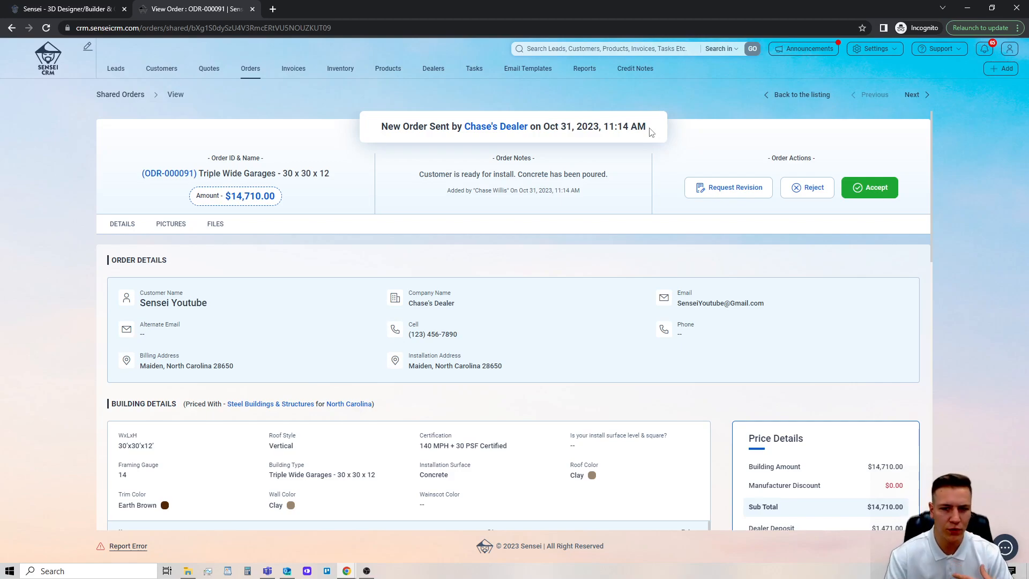
left_click_drag(418, 175, 649, 177)
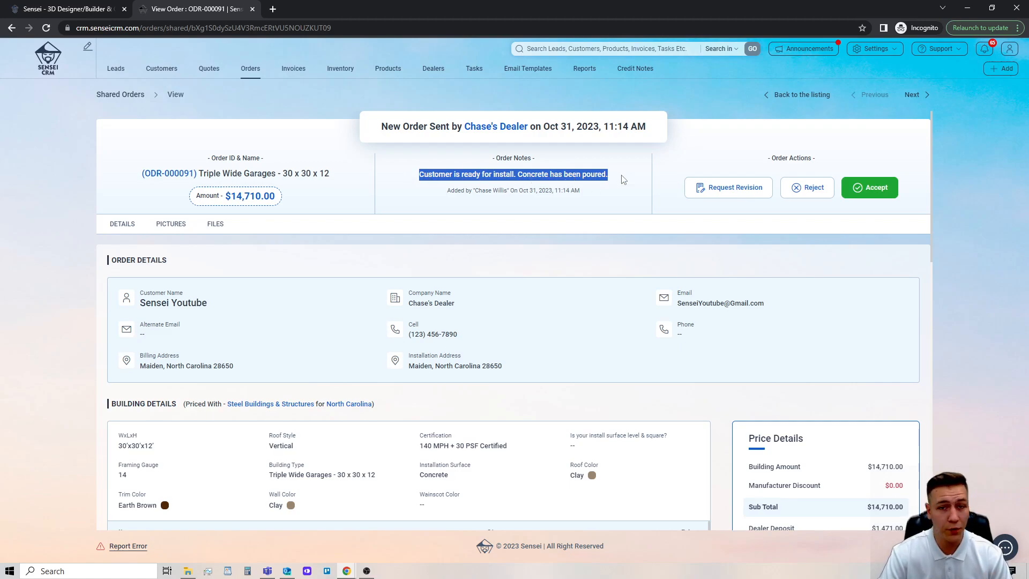
left_click(635, 191)
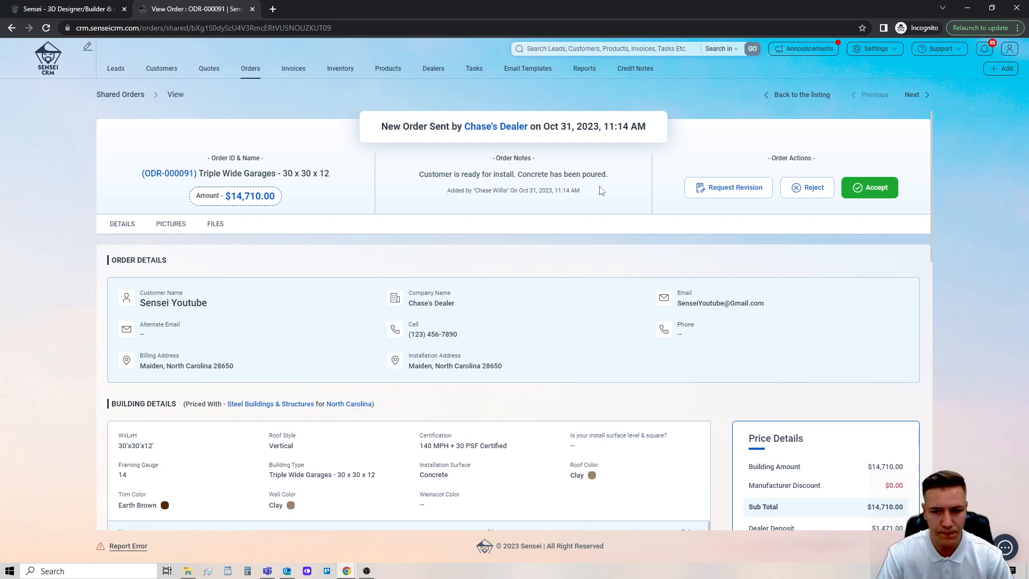
Review the order's customer details, building specifications, itemized list and price details, including the dealer deposit
scroll(281, 250, "down", 2)
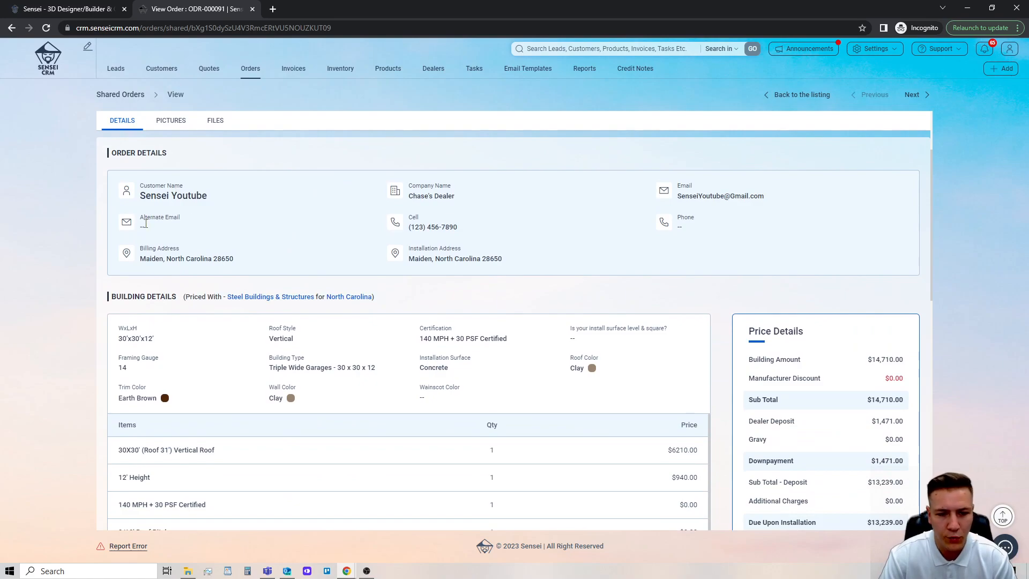
scroll(519, 222, "down", 3)
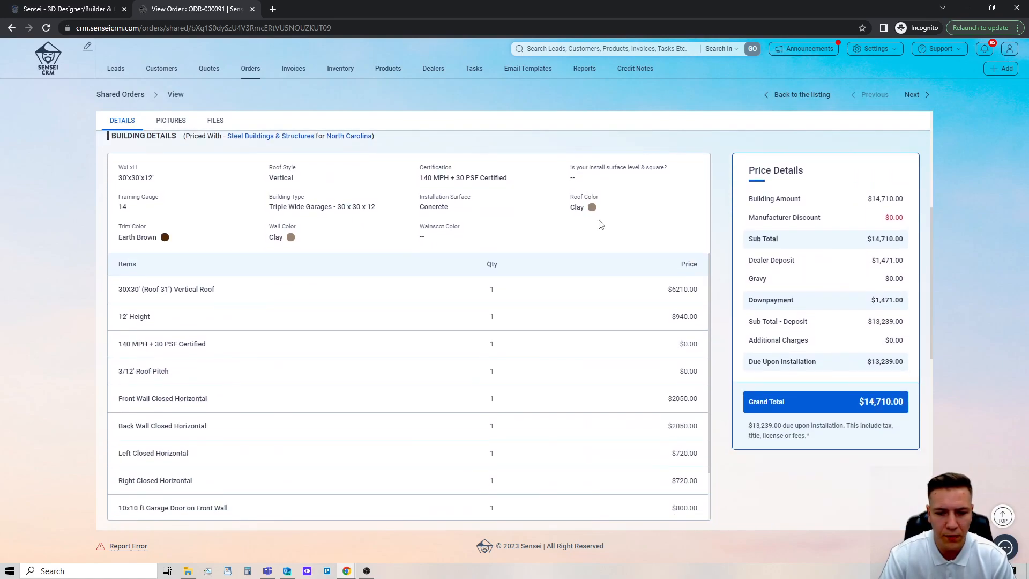
scroll(511, 300, "down", 4)
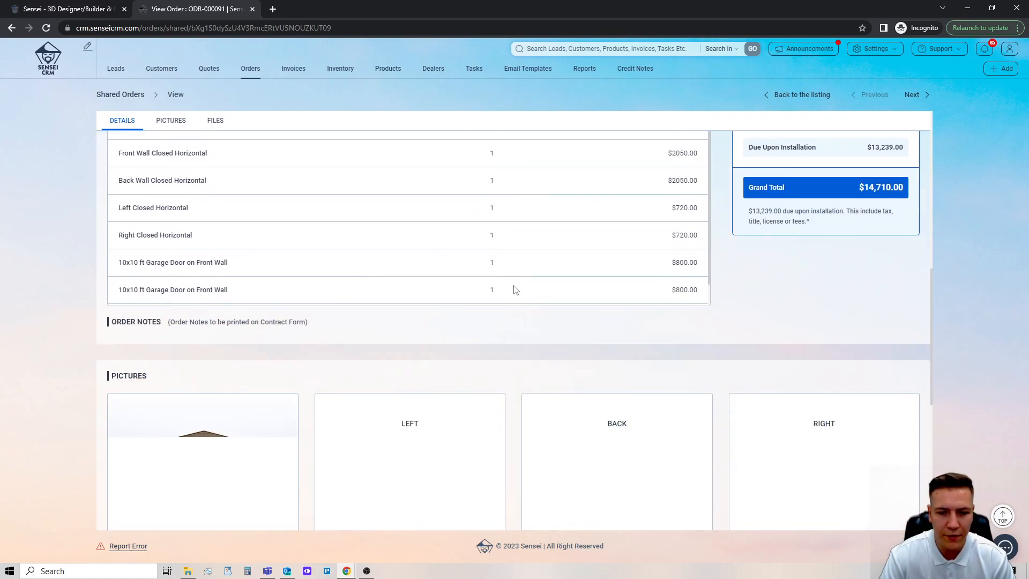
scroll(670, 318, "up", 3)
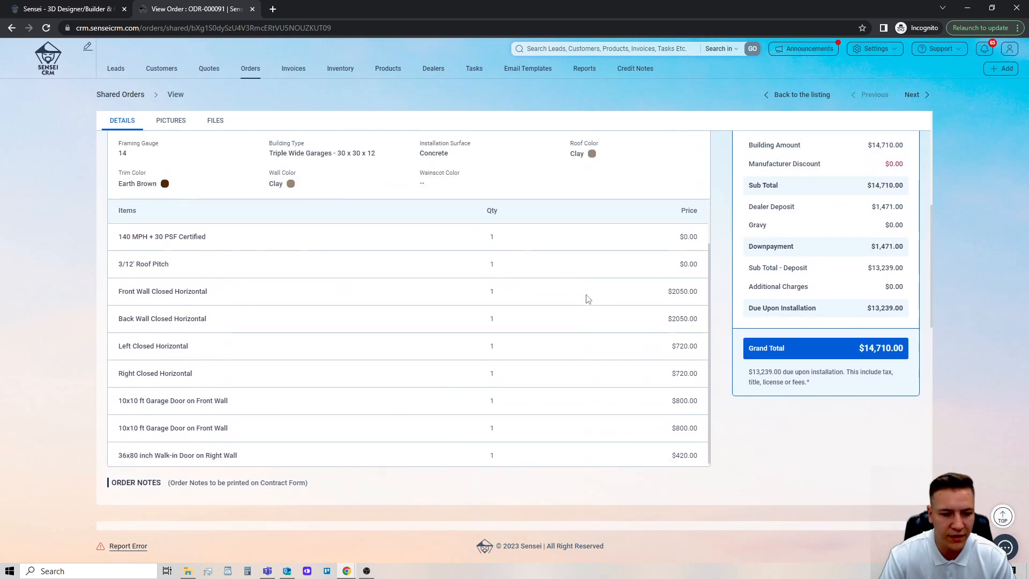
scroll(584, 298, "up", 1)
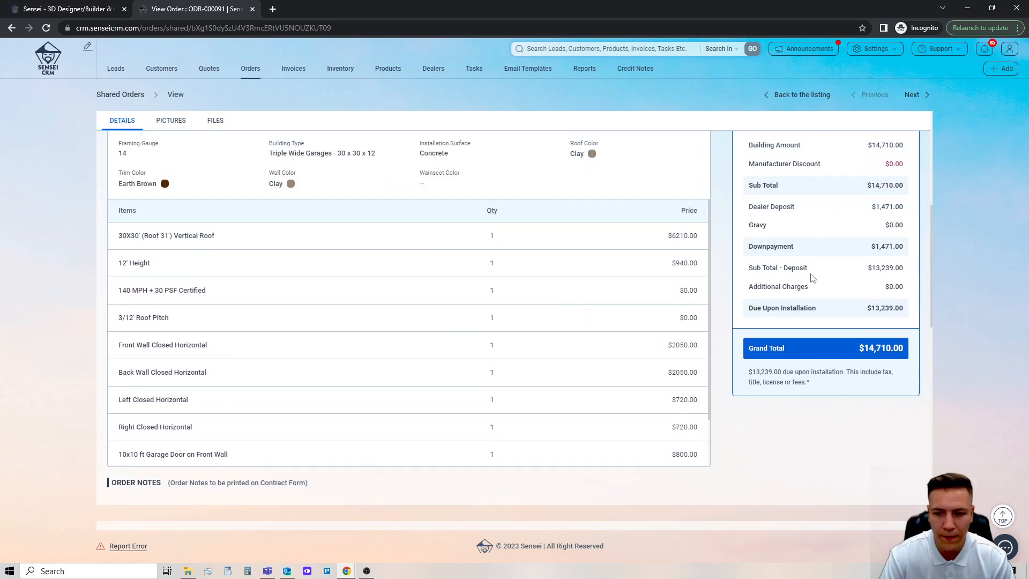
scroll(874, 271, "down", 2)
scroll(874, 271, "up", 5)
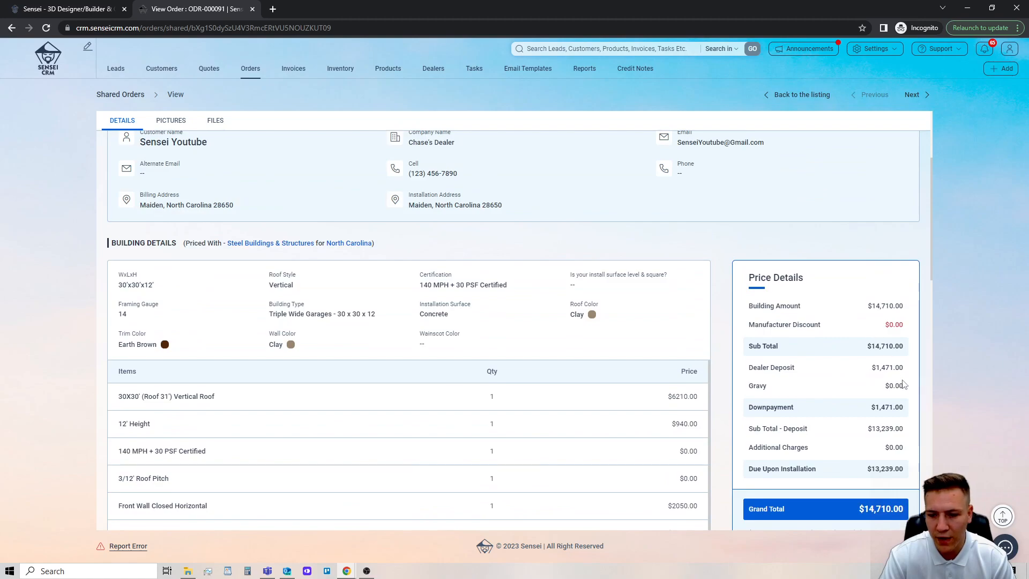
left_click_drag(872, 367, 907, 368)
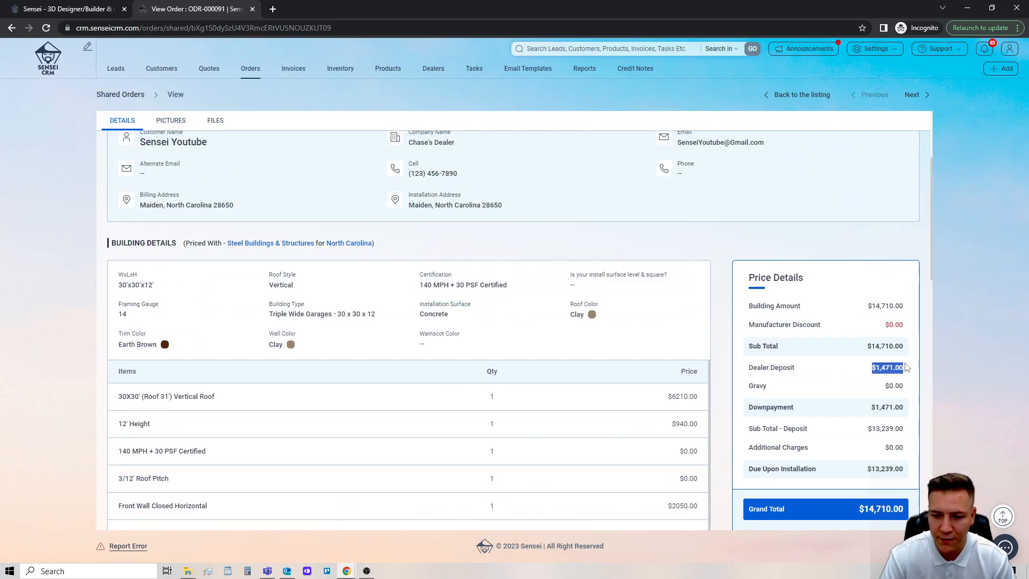
scroll(883, 353, "down", 1)
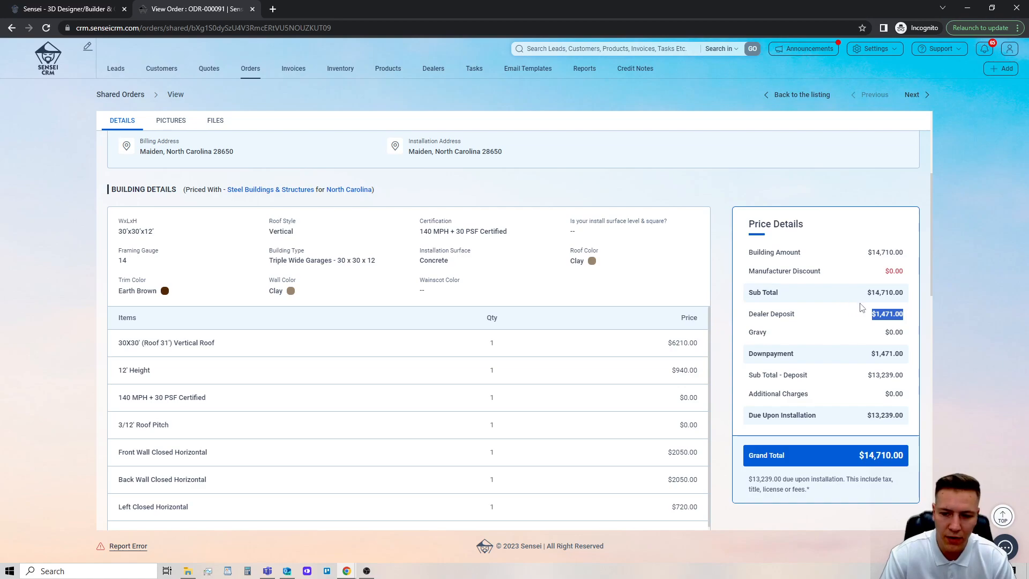
Review the order's building pictures, 2D drawing and attached files
scroll(697, 271, "down", 5)
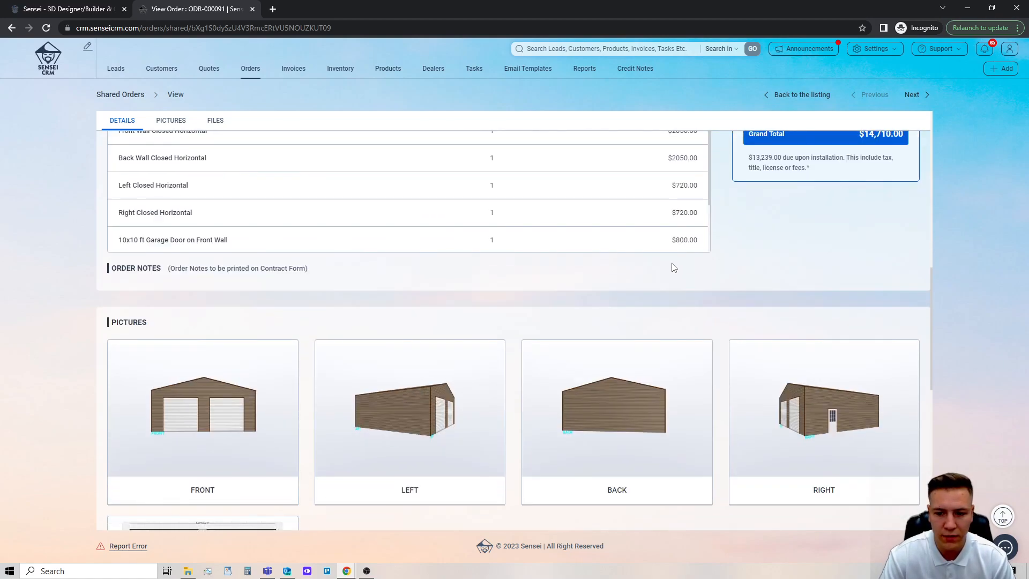
scroll(834, 264, "down", 3)
scroll(423, 321, "up", 1)
scroll(253, 332, "down", 3)
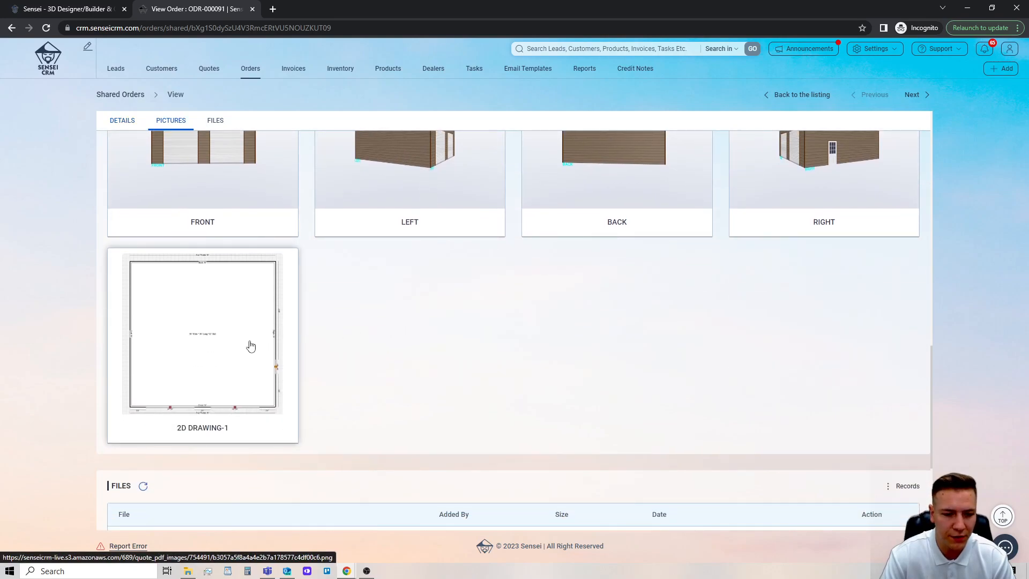
scroll(250, 345, "down", 1)
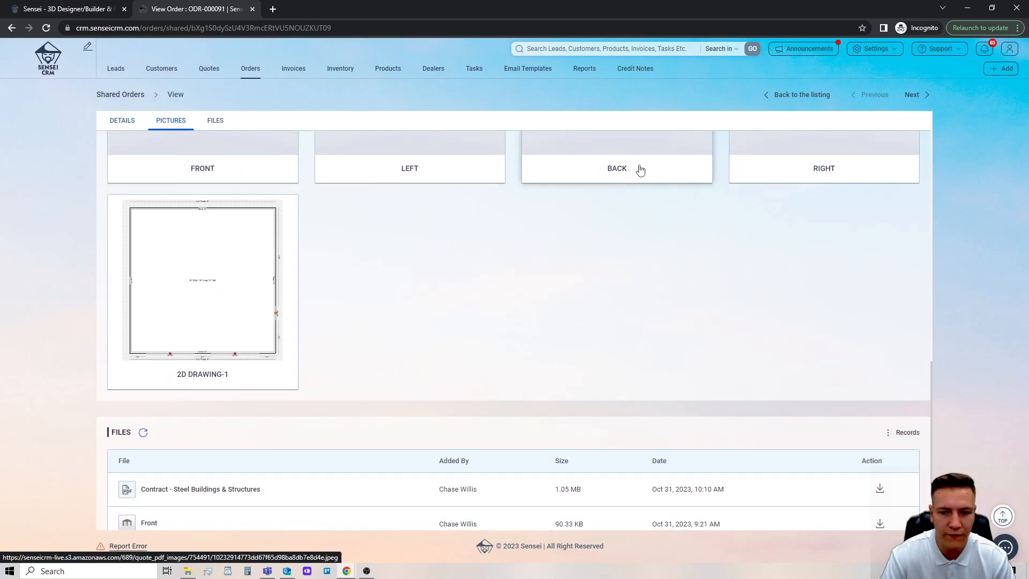
scroll(455, 279, "down", 3)
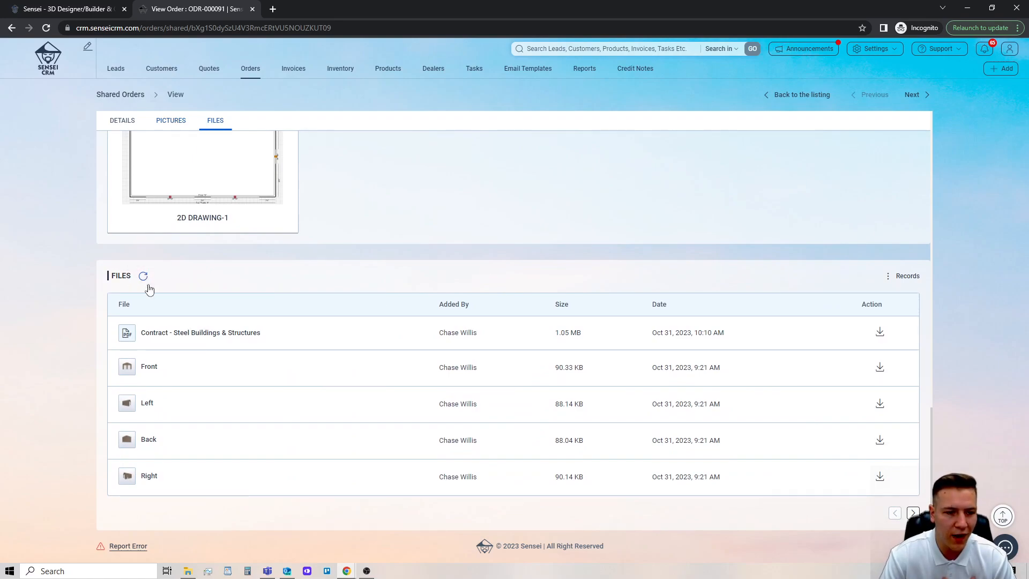
Open the Contract - Steel Buildings & Structures file at 125% zoom and check its wall panel and garage door prices
left_click(206, 336)
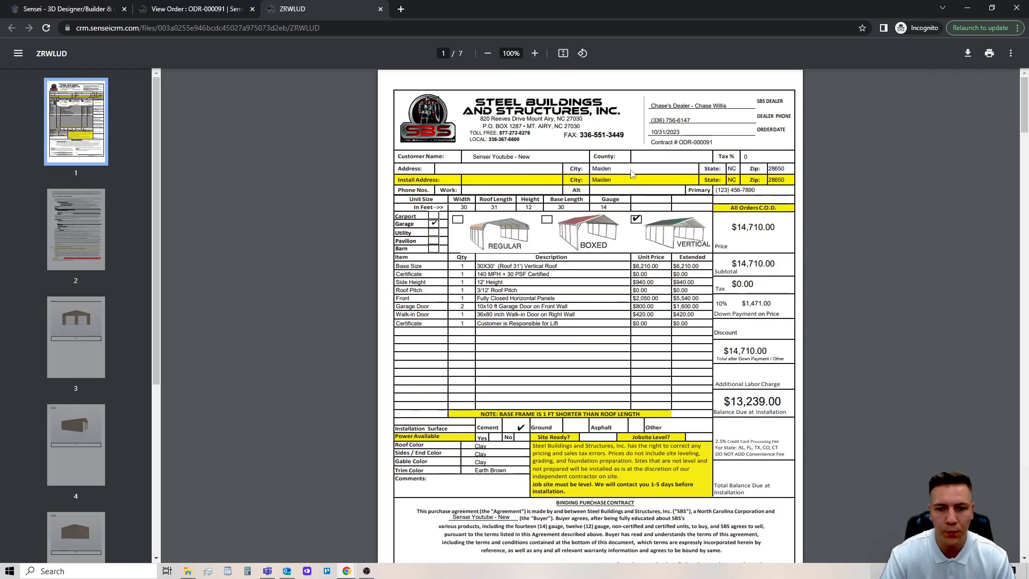
double_click(534, 53)
scroll(701, 326, "down", 1)
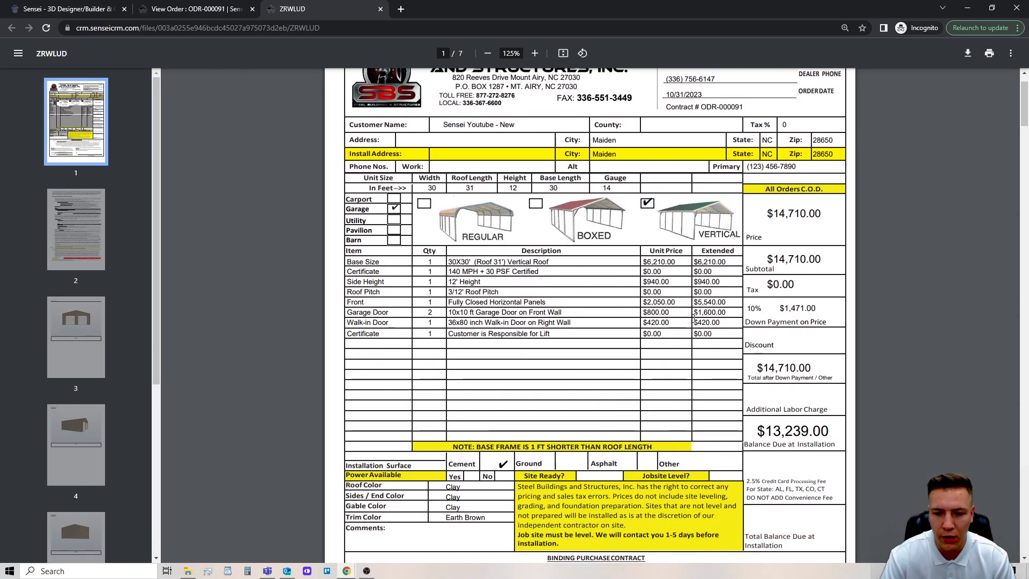
key("ctrl+a")
left_click(748, 287)
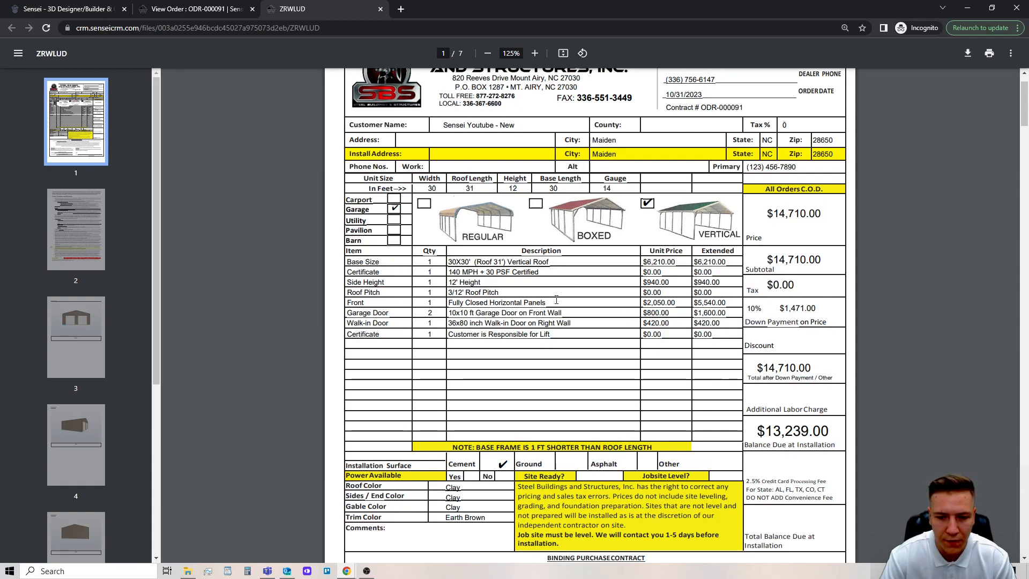
left_click_drag(564, 306, 518, 301)
left_click_drag(710, 302, 688, 303)
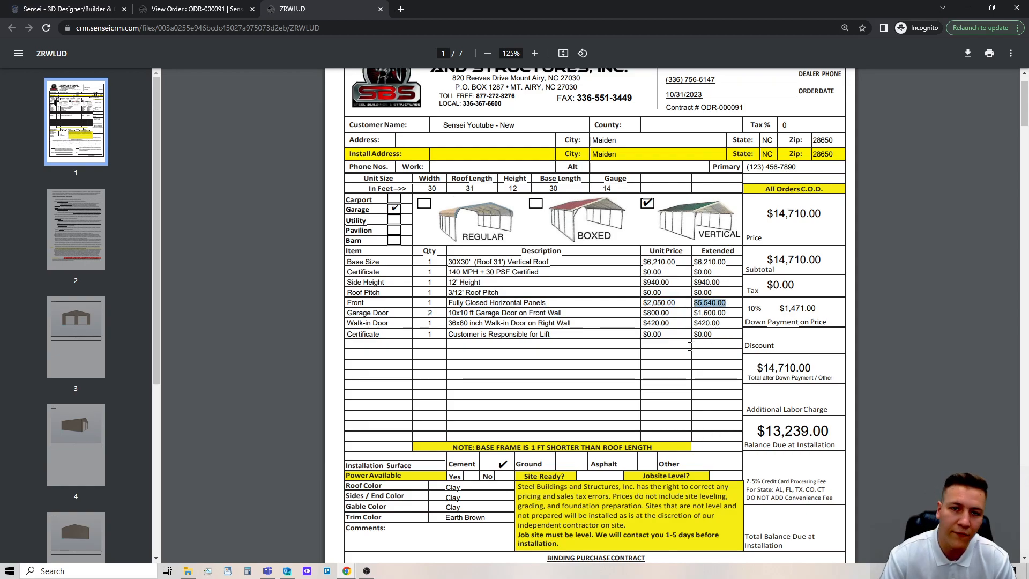
scroll(610, 244, "down", 2)
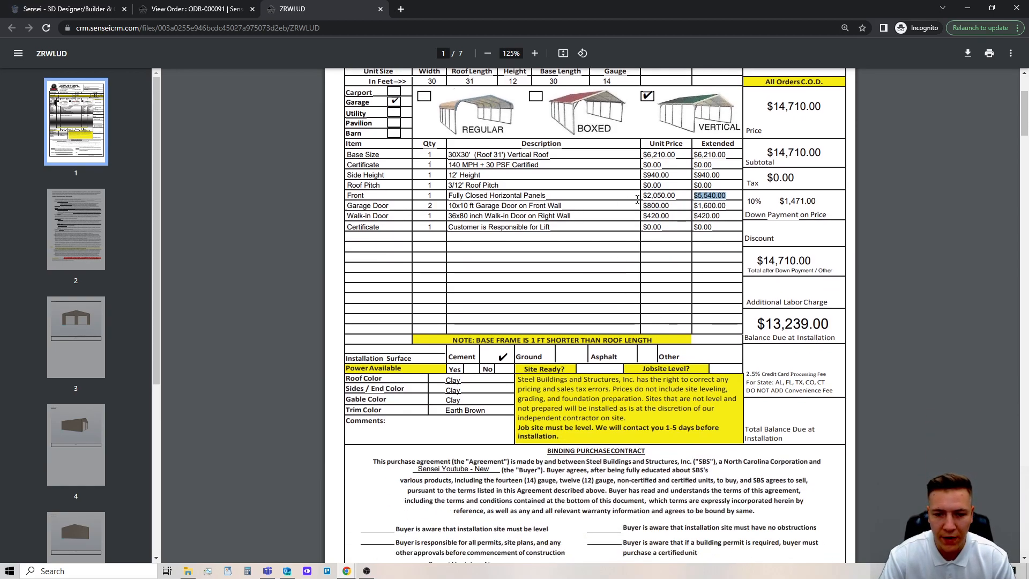
left_click_drag(672, 206, 611, 207)
left_click(624, 213)
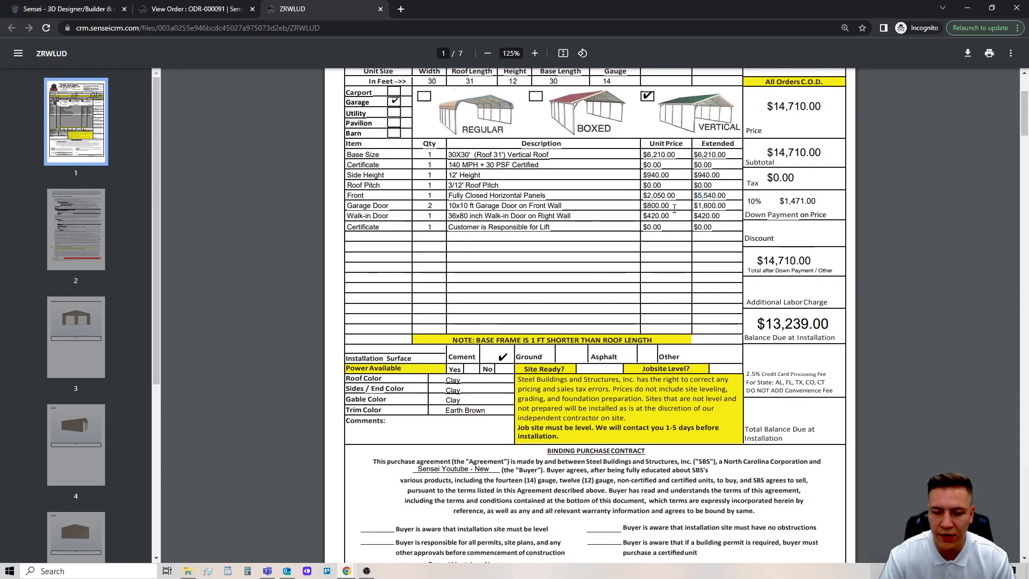
Look through the contract's terms and conditions, building views and 2D drawing on the remaining pages
scroll(590, 289, "down", 5)
scroll(590, 288, "down", 12)
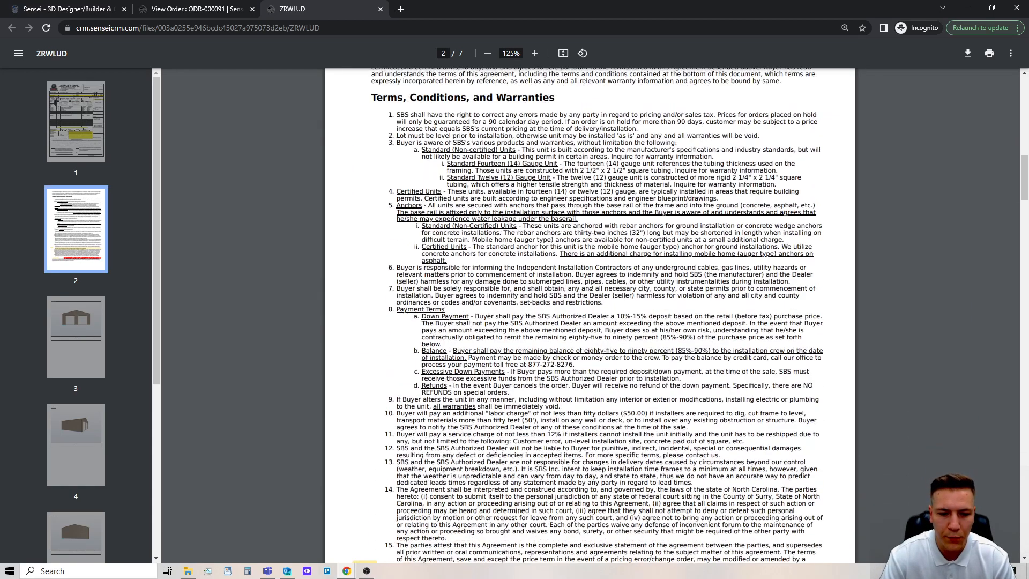
scroll(484, 324, "down", 11)
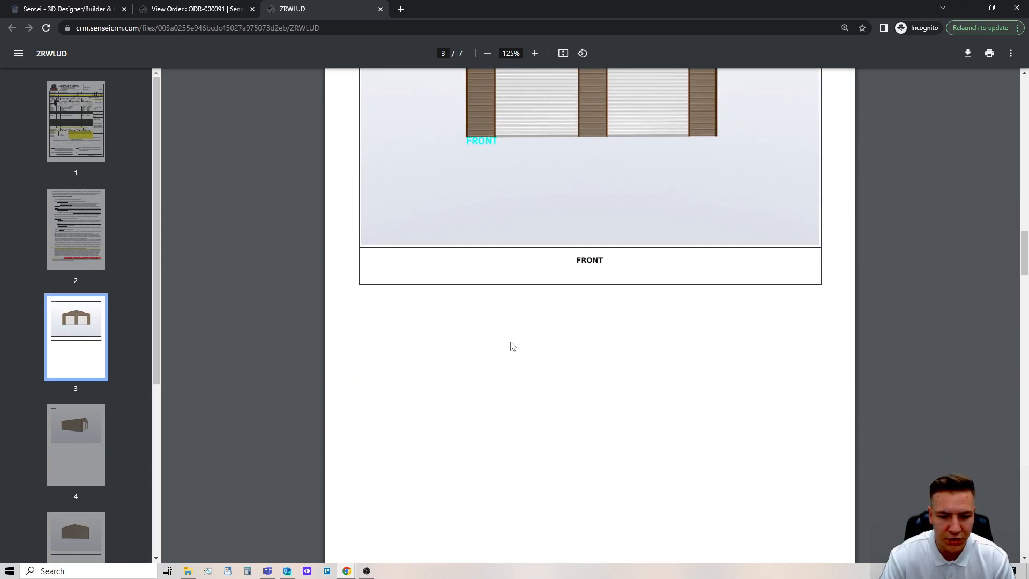
scroll(420, 282, "up", 8)
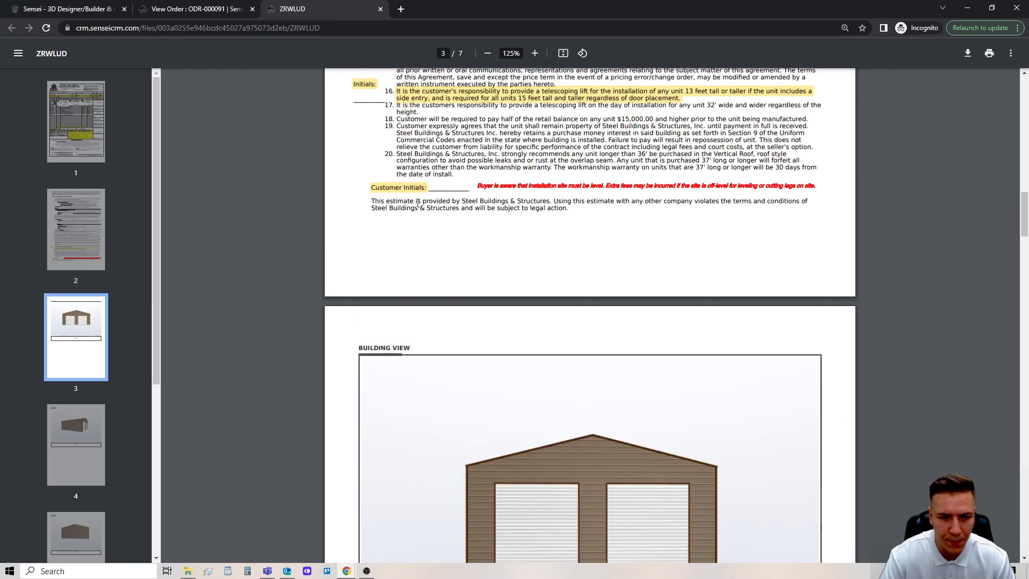
scroll(464, 301, "down", 8)
scroll(435, 322, "down", 20)
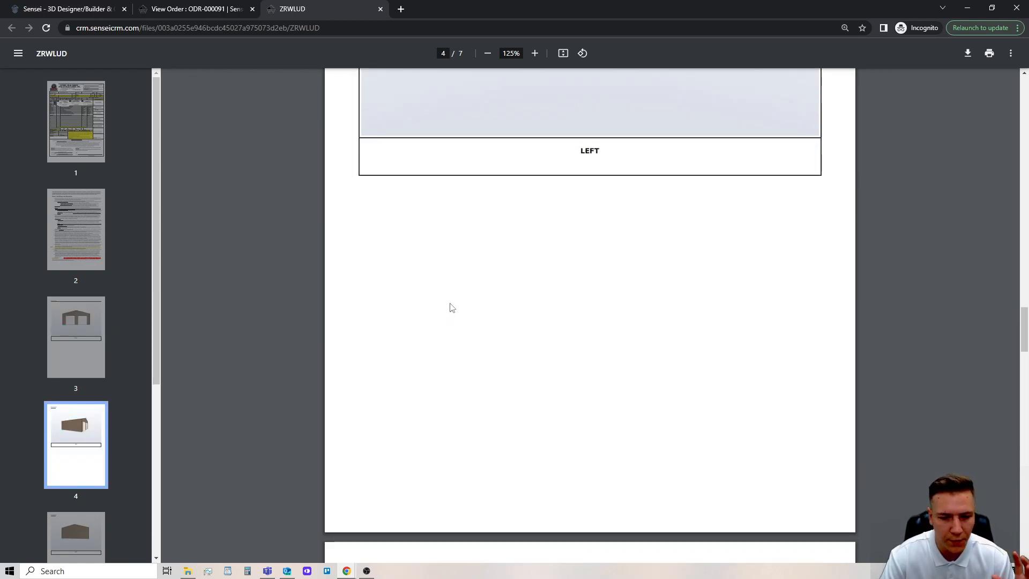
scroll(455, 306, "down", 18)
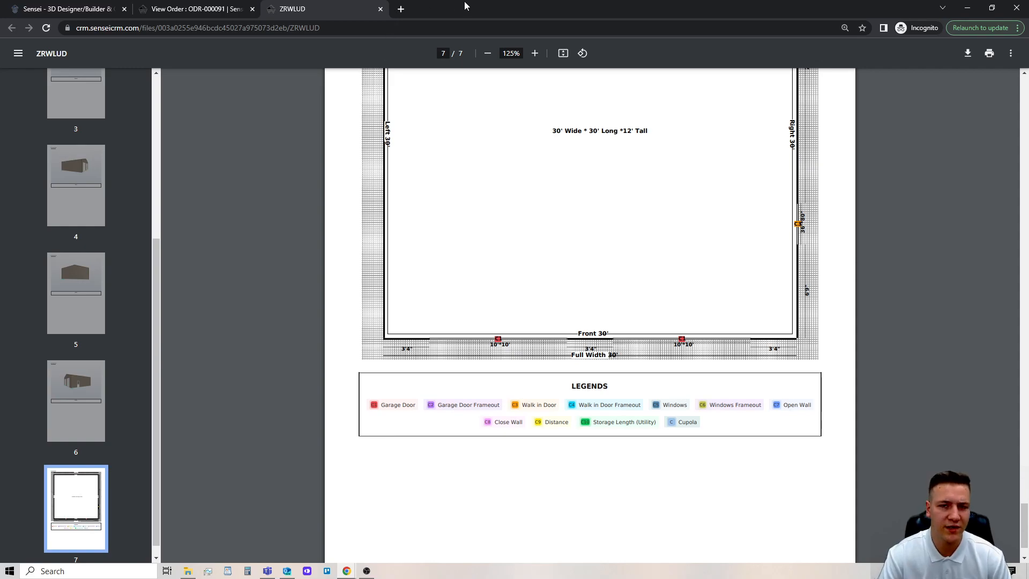
Switch from the contract back to the shared order and return to its summary and order actions
left_click(207, 10)
scroll(561, 278, "up", 10)
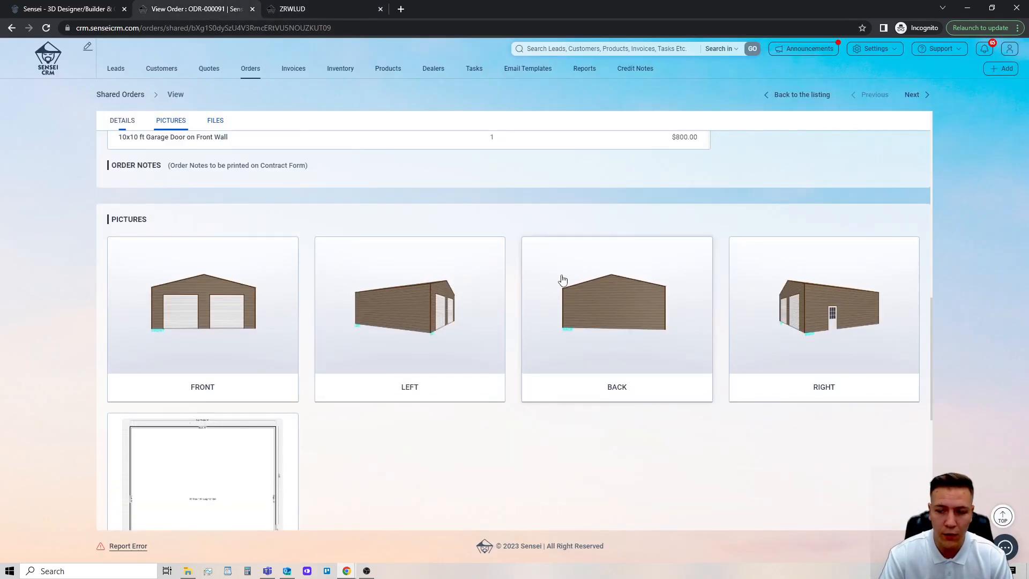
scroll(561, 278, "up", 3)
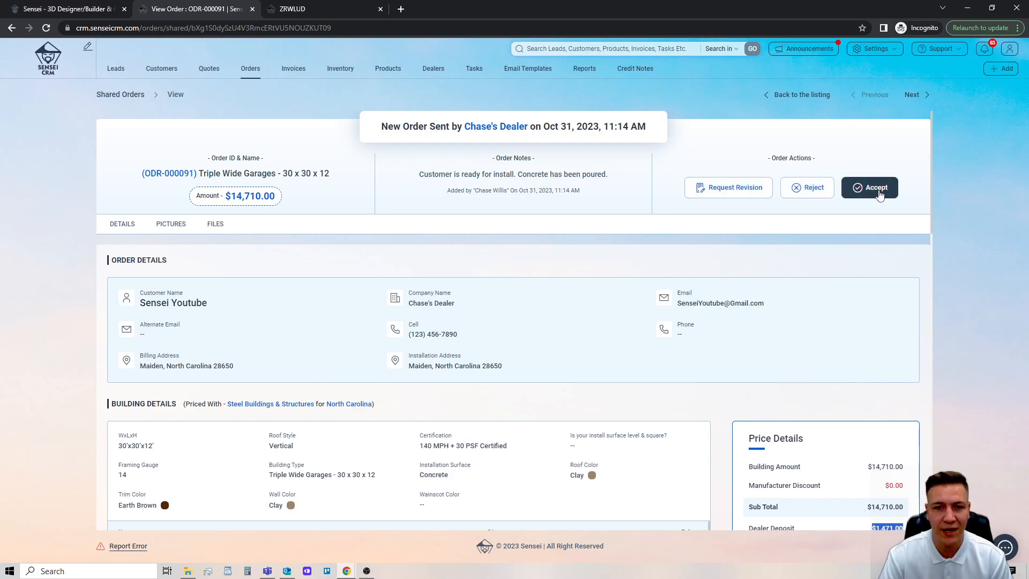
Draft a revision request with the points acknowledged and the comment "Enclosure costs need to be upcharged 5%", and close it without submitting
left_click(738, 194)
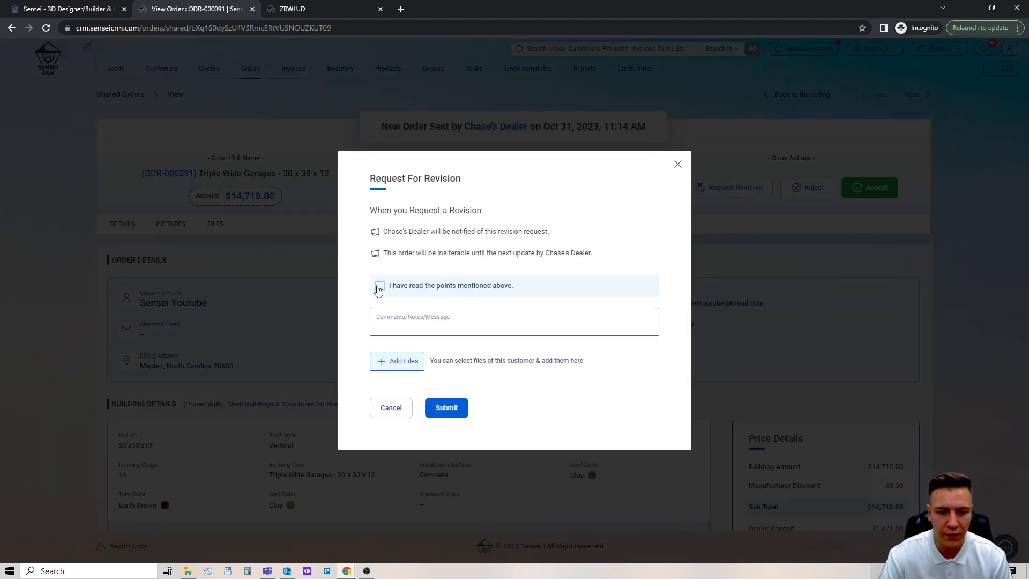
left_click(379, 288)
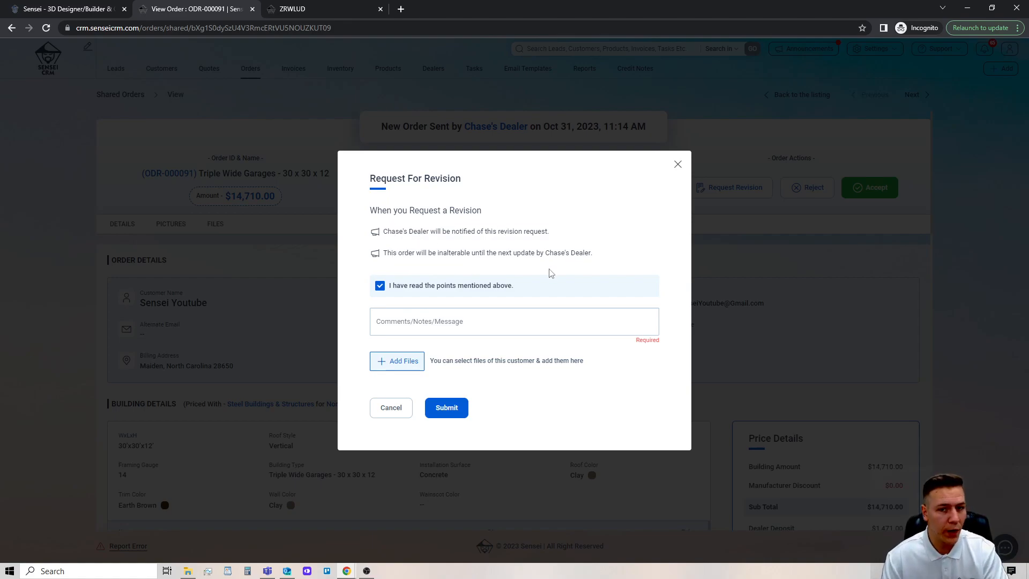
left_click(460, 333)
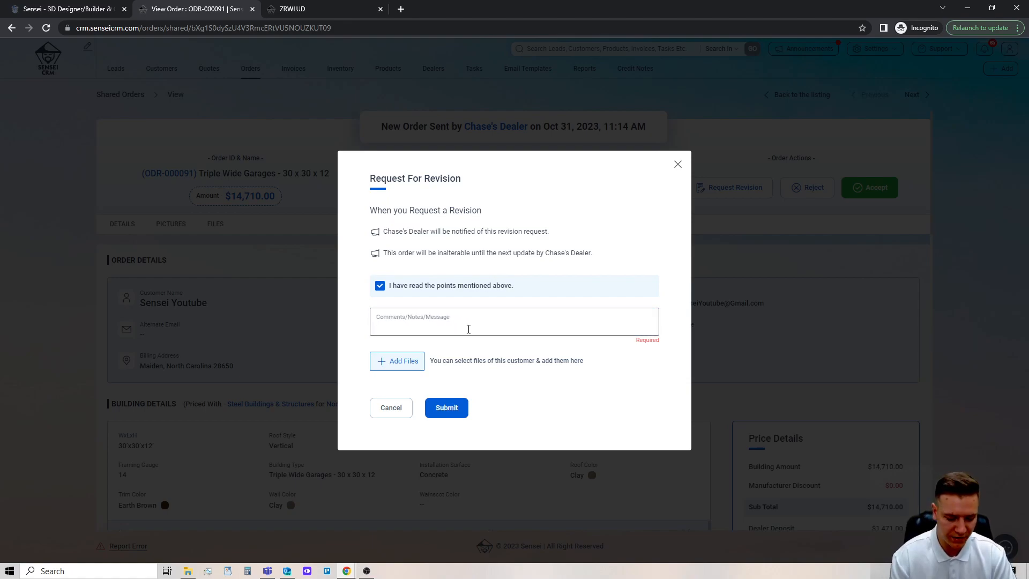
type("Encl")
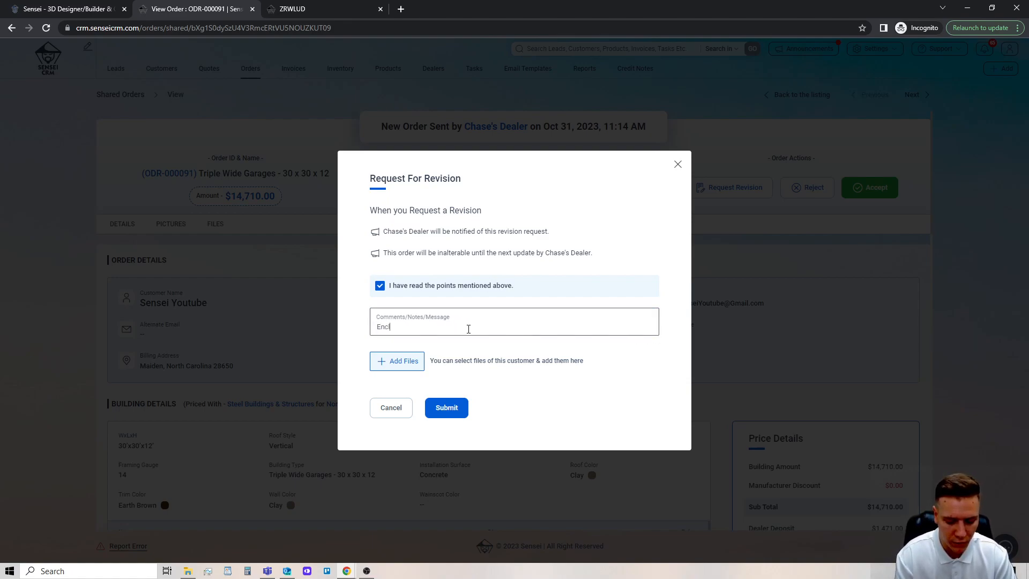
type("osure costs nee")
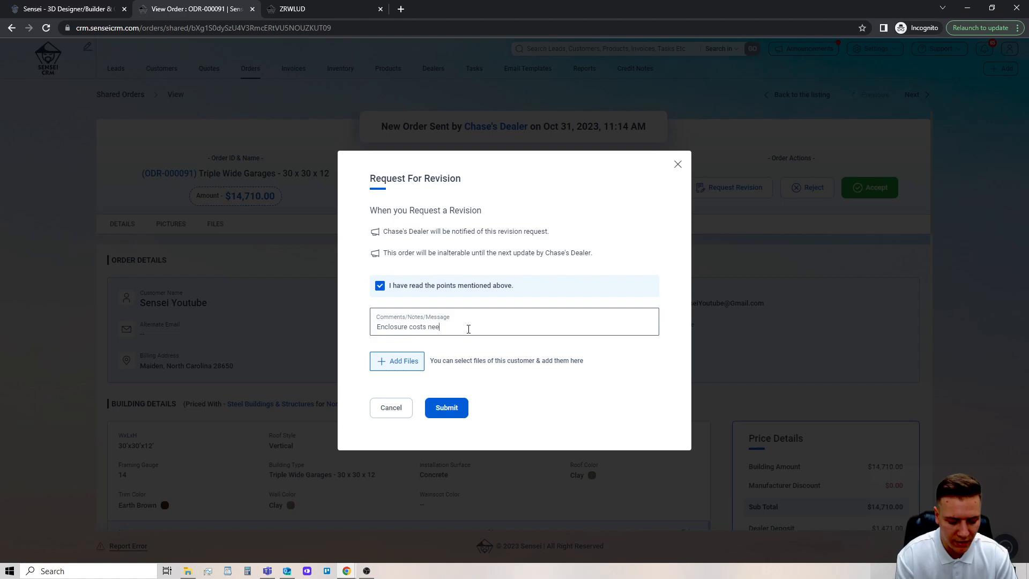
type("d to be upcharged 5%")
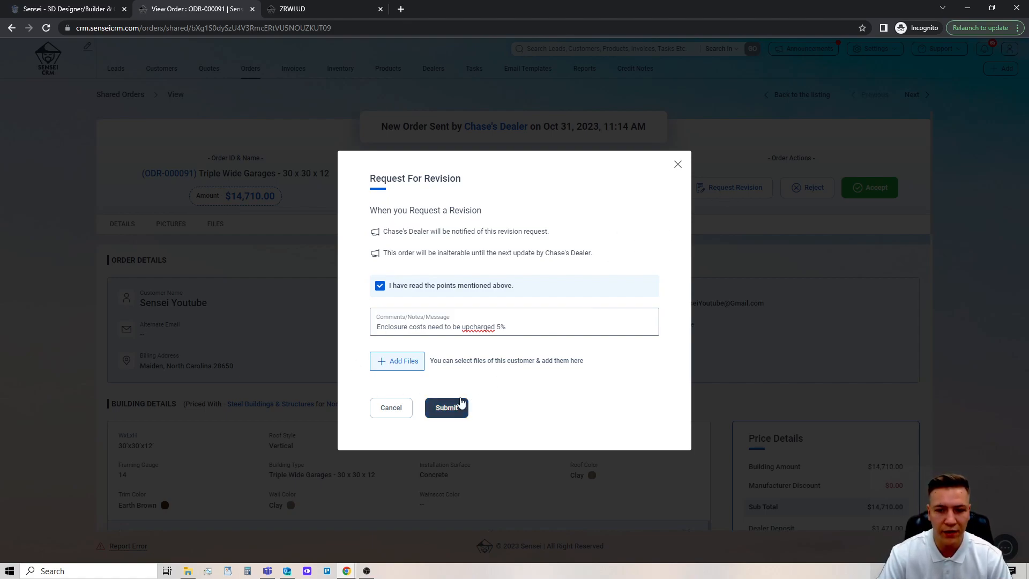
left_click(678, 164)
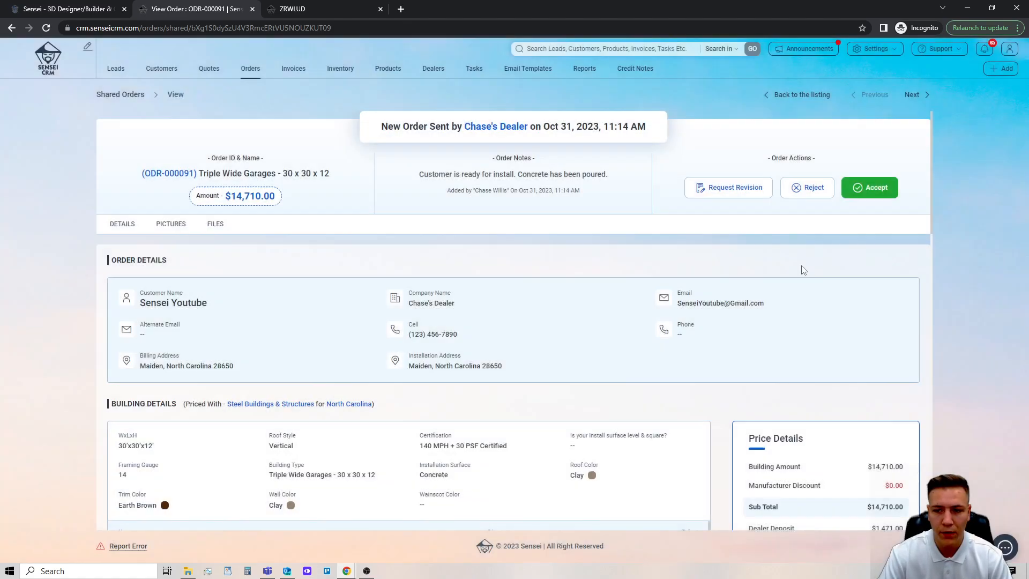
Look at the order rejection form without submitting it, and read the dealer's order notes
left_click(812, 188)
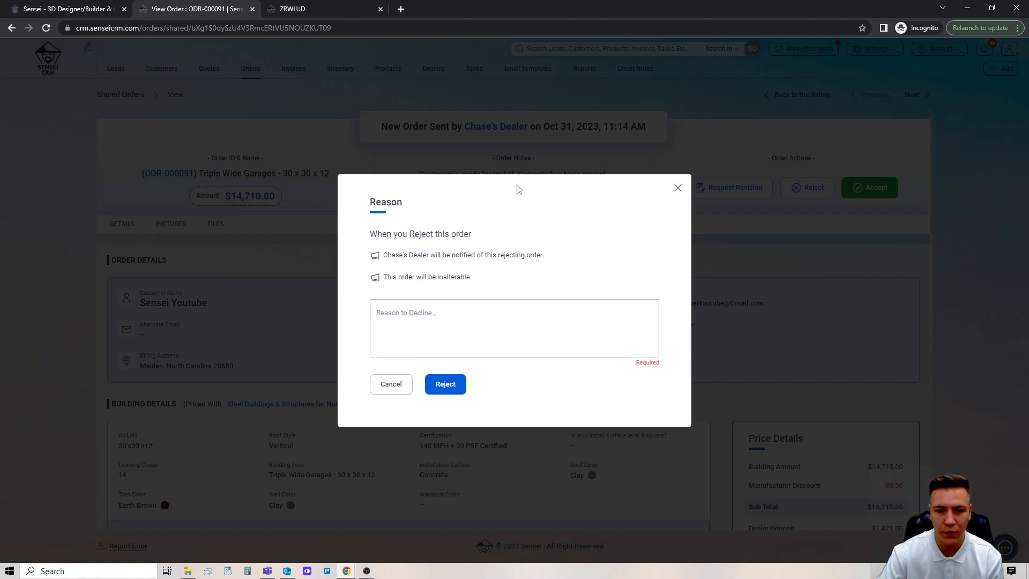
left_click(676, 191)
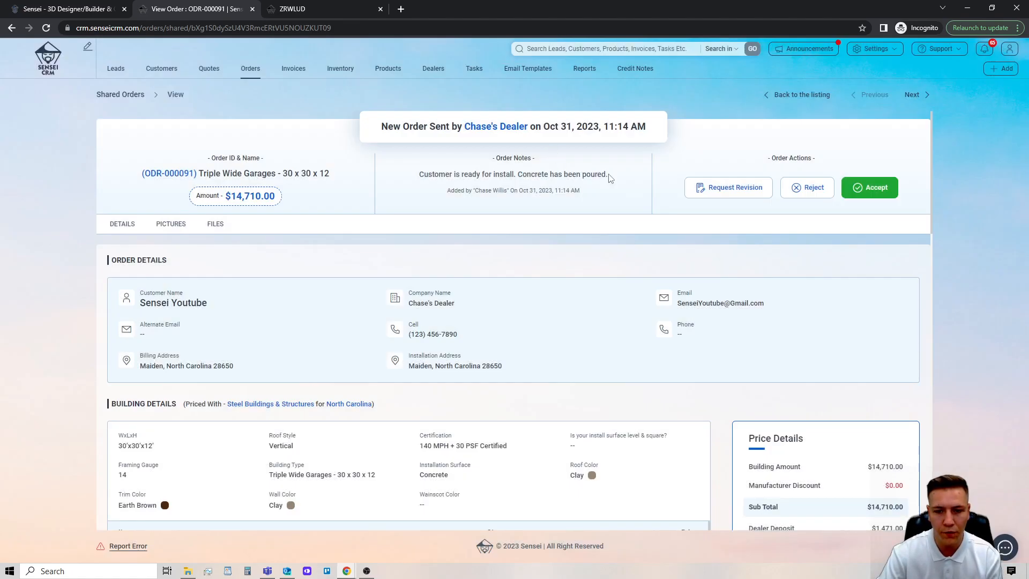
left_click_drag(608, 174, 420, 174)
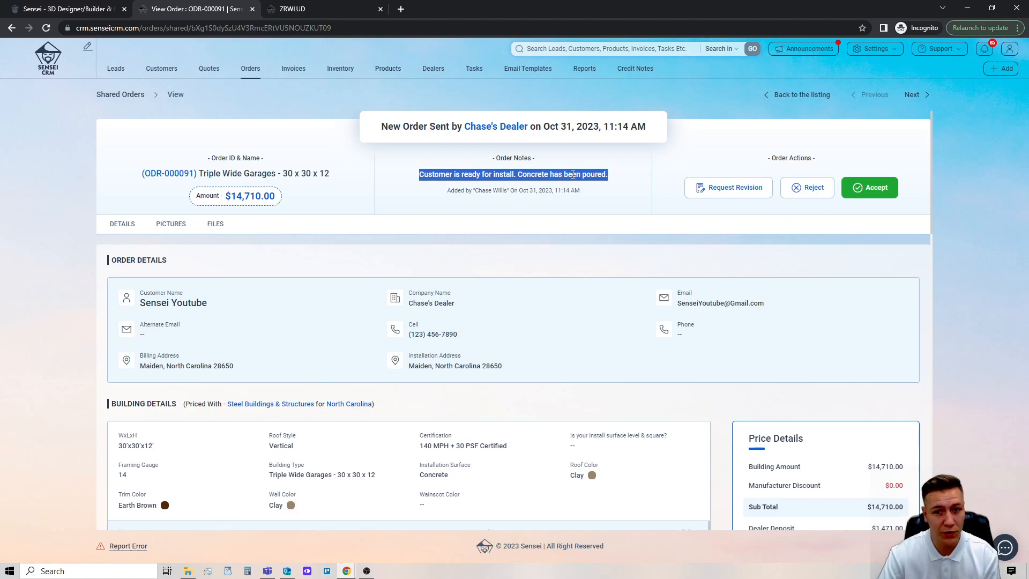
left_click(615, 179)
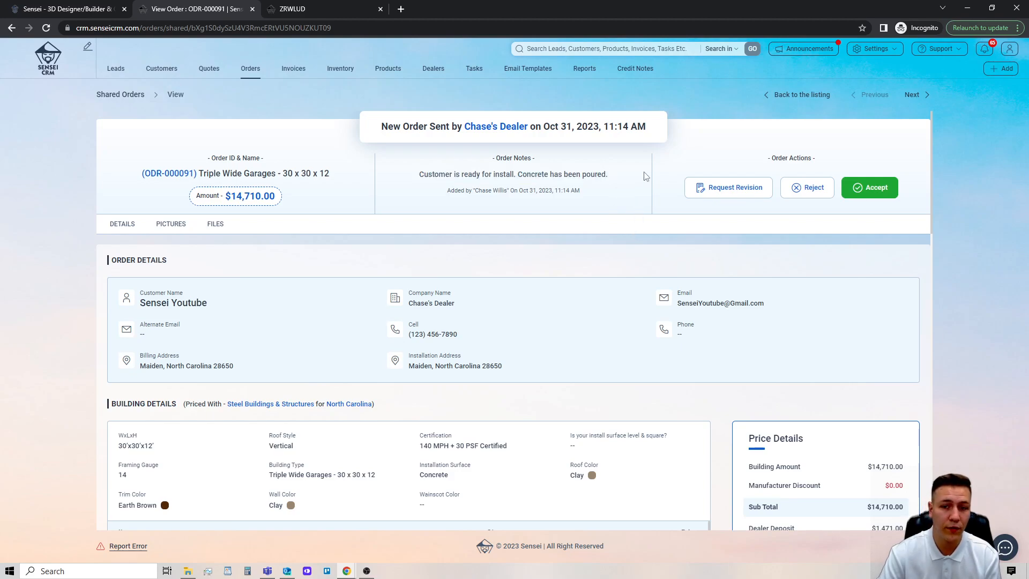
Accept the dealer's order with the Notify to customer option enabled
left_click(876, 188)
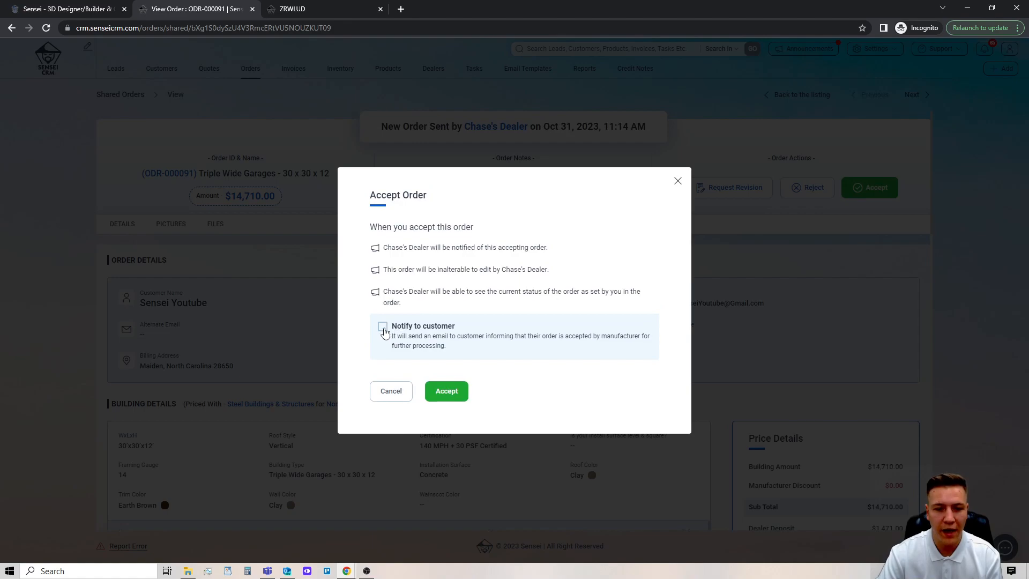
left_click(382, 328)
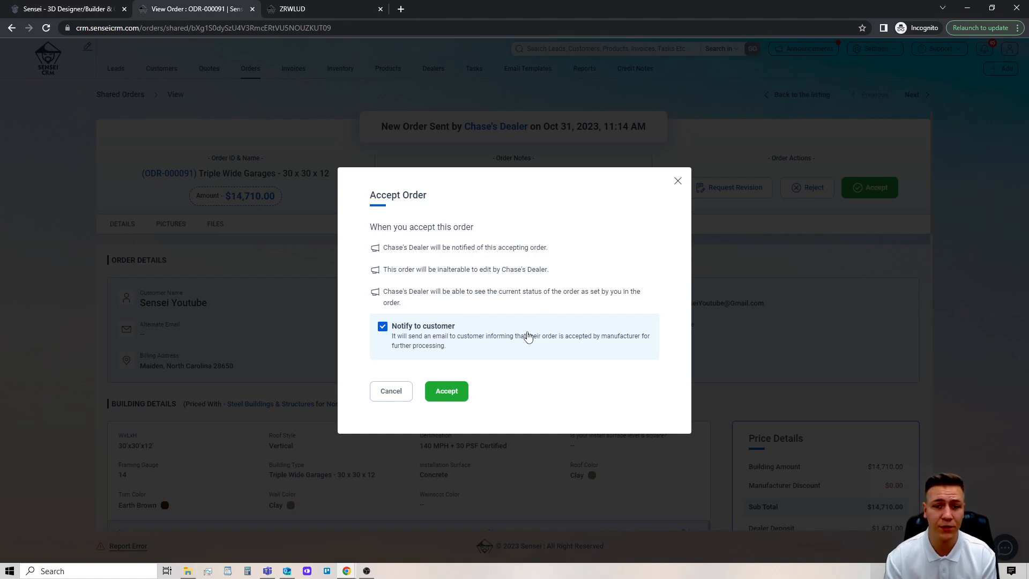
left_click(439, 394)
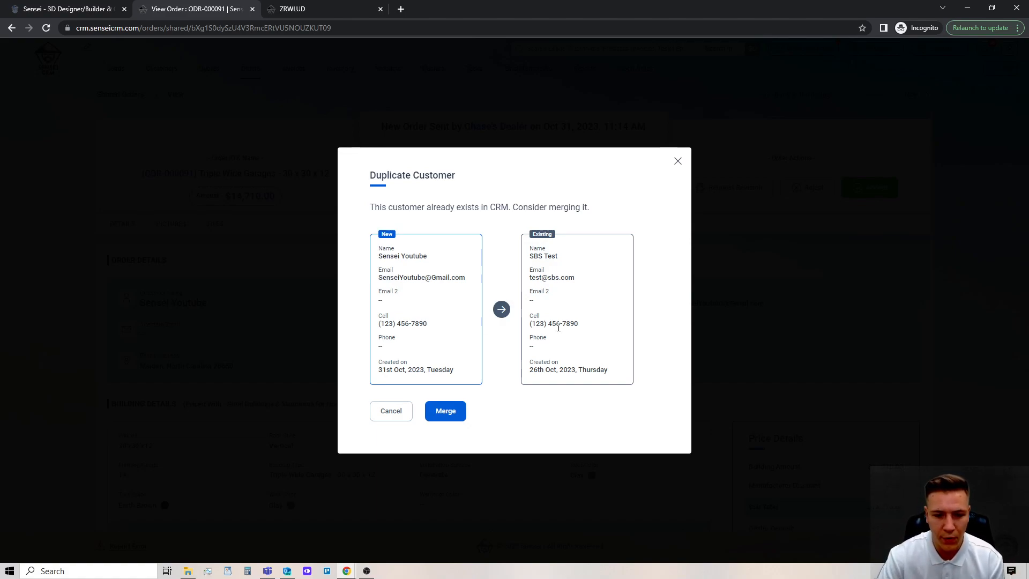
Compare the cell numbers of the duplicate customer records, confirm the order acceptance again and merge the new customer into the existing one
left_click_drag(579, 324, 529, 324)
left_click(536, 324)
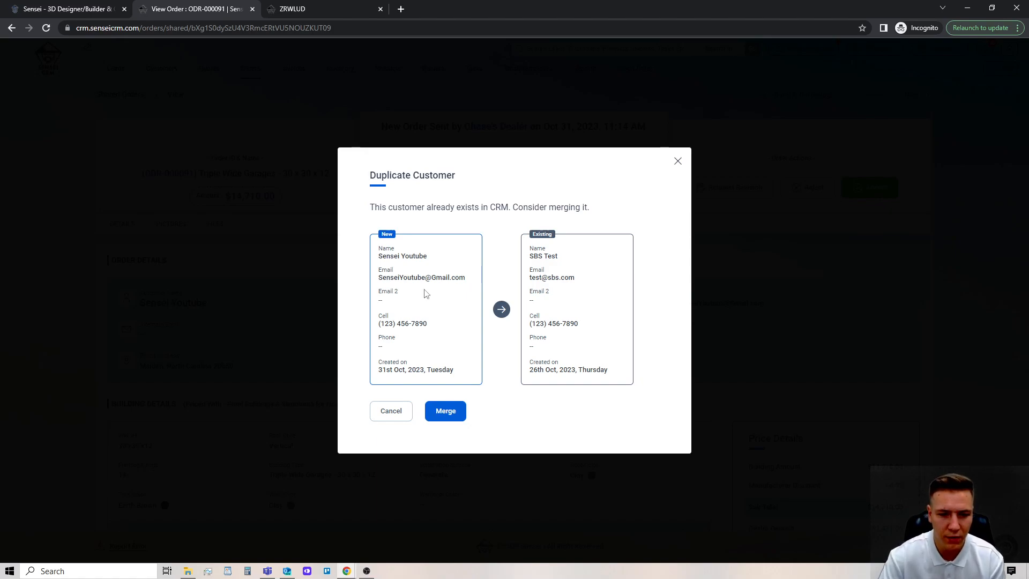
left_click(392, 411)
left_click(462, 391)
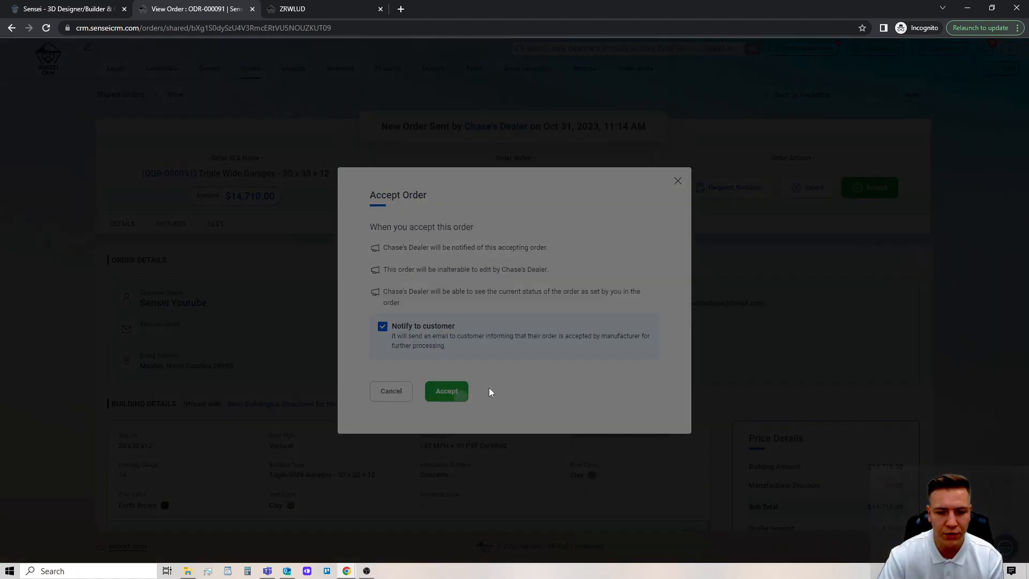
left_click(459, 412)
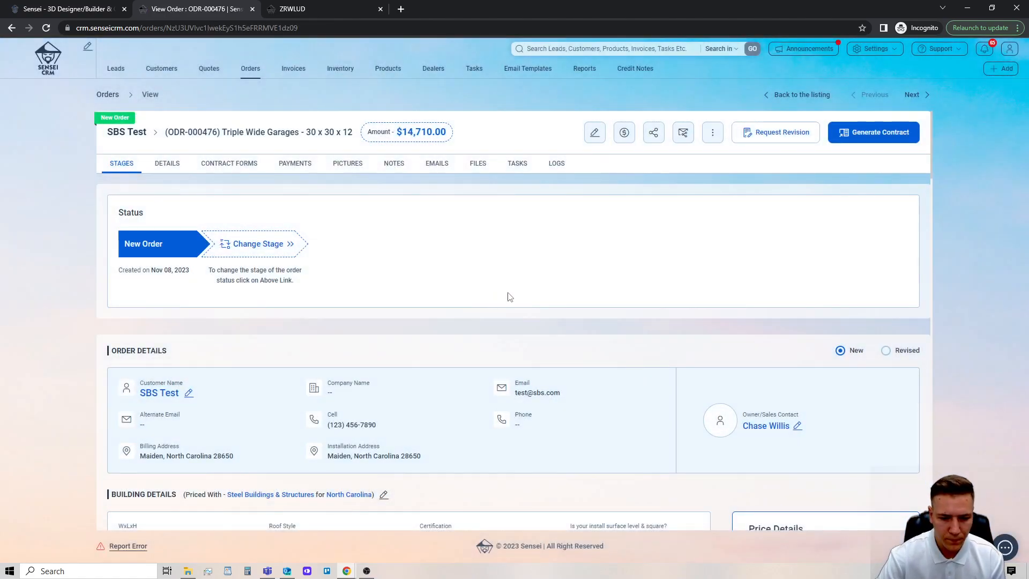
Review the accepted order's customer details, including the cell number, and its building details and status
scroll(506, 294, "down", 2)
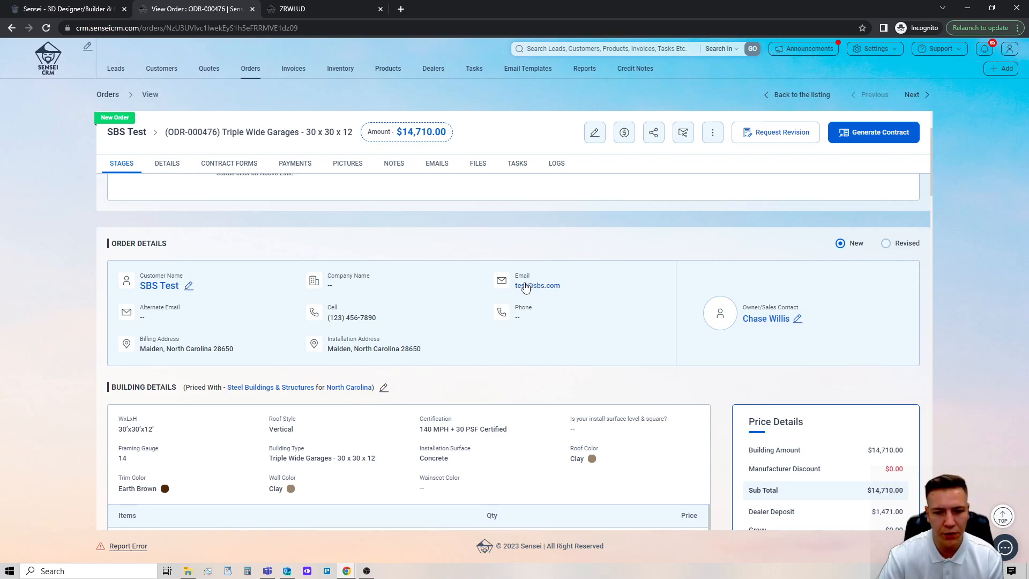
left_click_drag(384, 320, 329, 319)
left_click(394, 321)
scroll(420, 316, "down", 3)
scroll(423, 316, "up", 3)
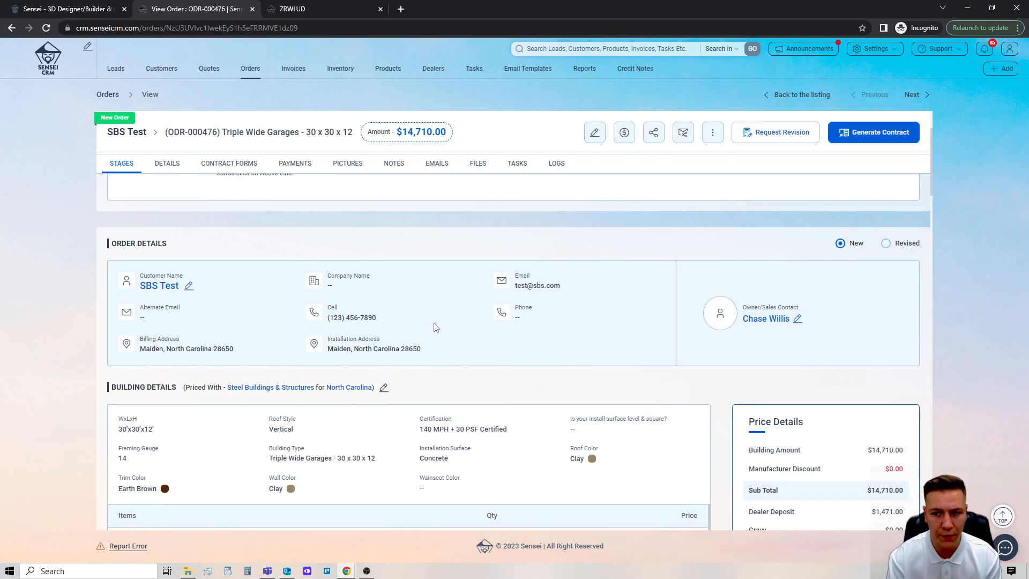
scroll(437, 327, "up", 2)
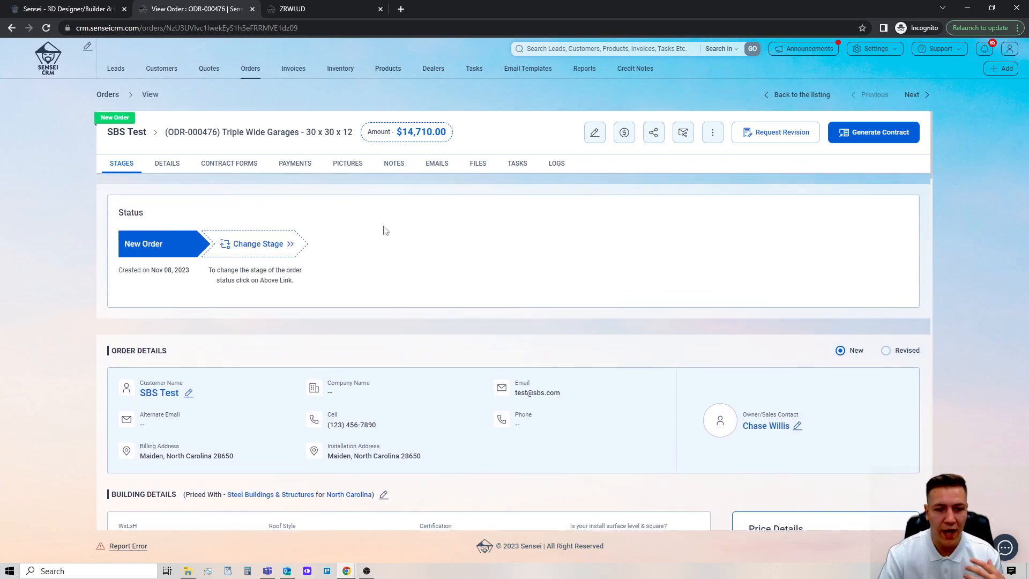